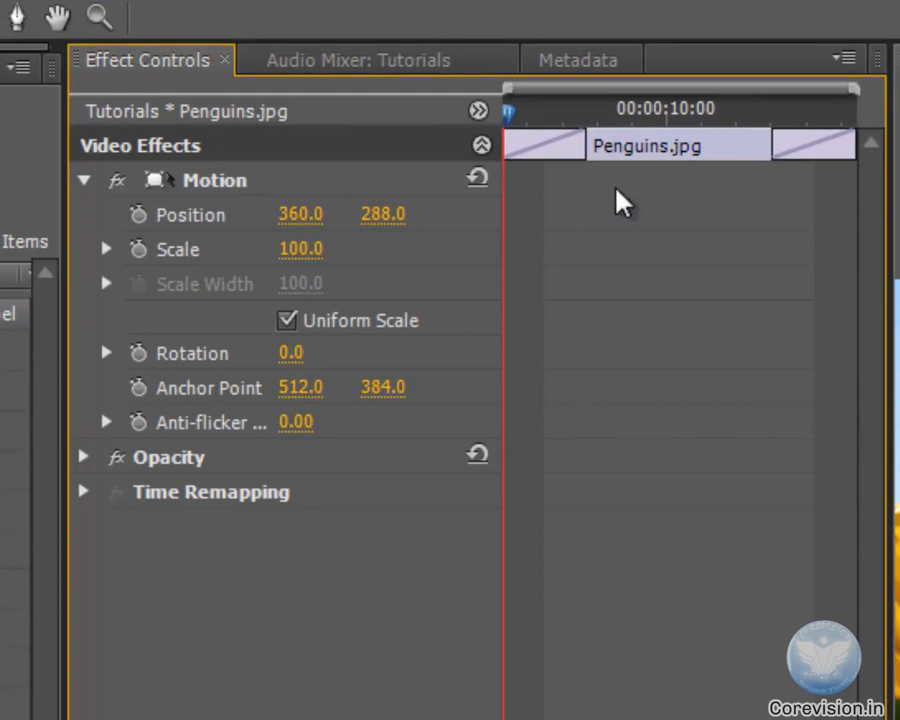
Start keyframing Scale at the beginning of the Penguins.jpg clip with a value of 115
left_click_drag(512, 116, 450, 132)
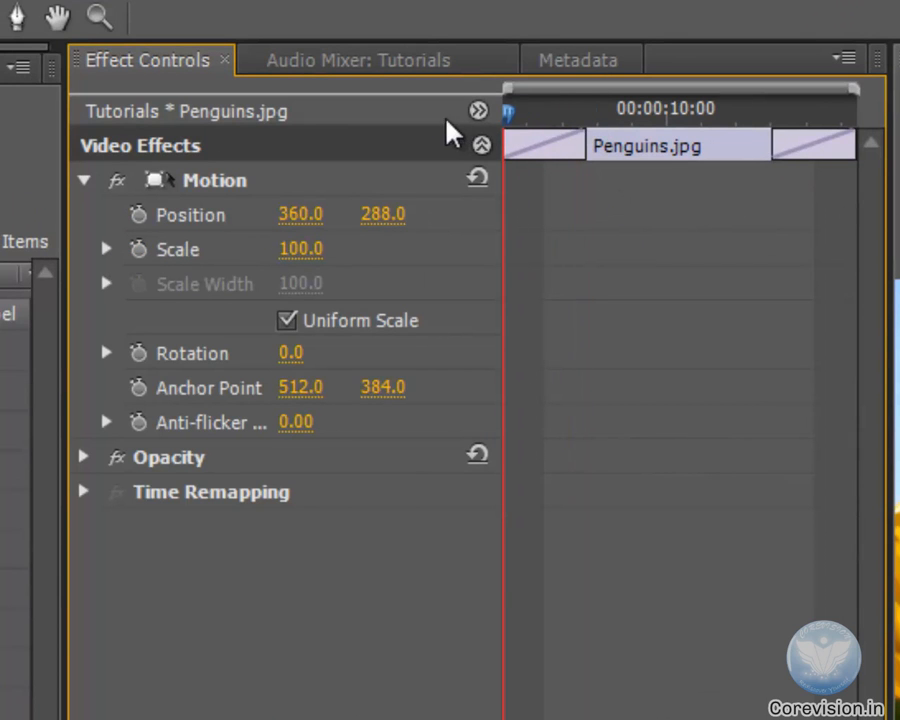
left_click(138, 250)
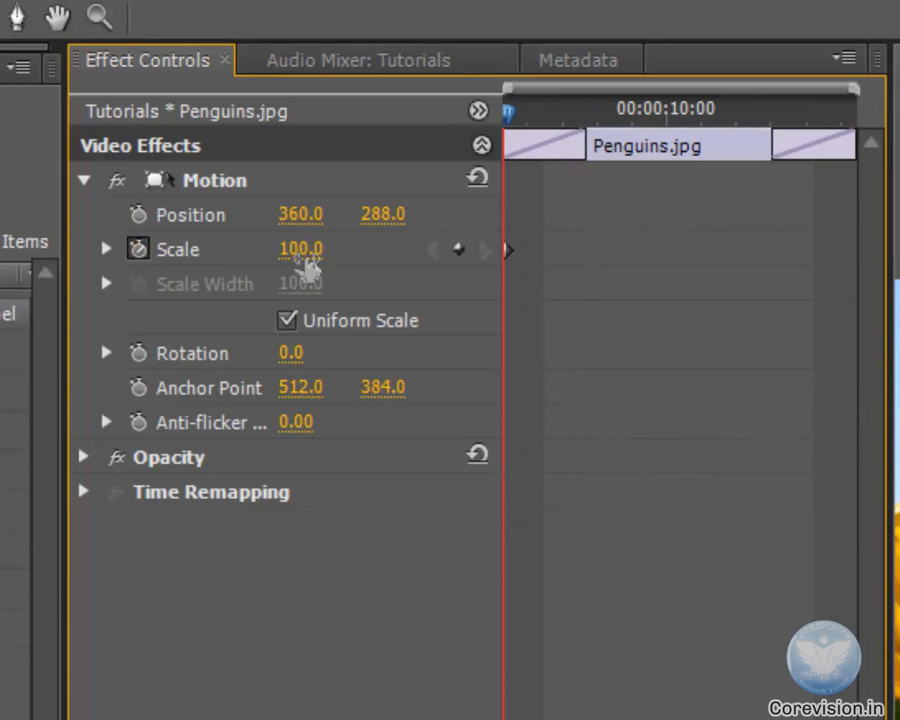
left_click(303, 250)
type("115")
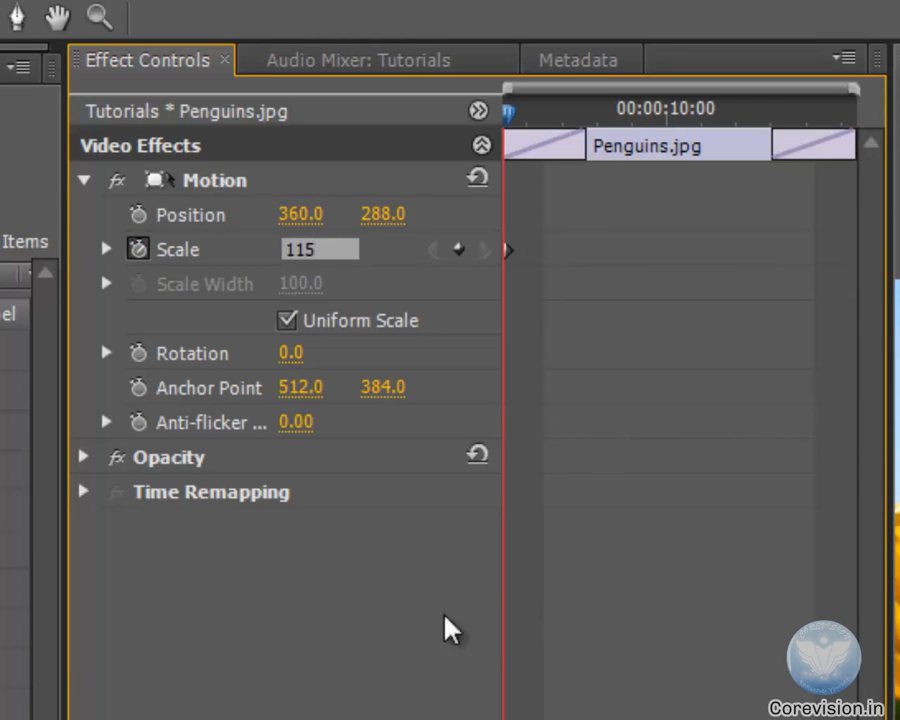
key("Return")
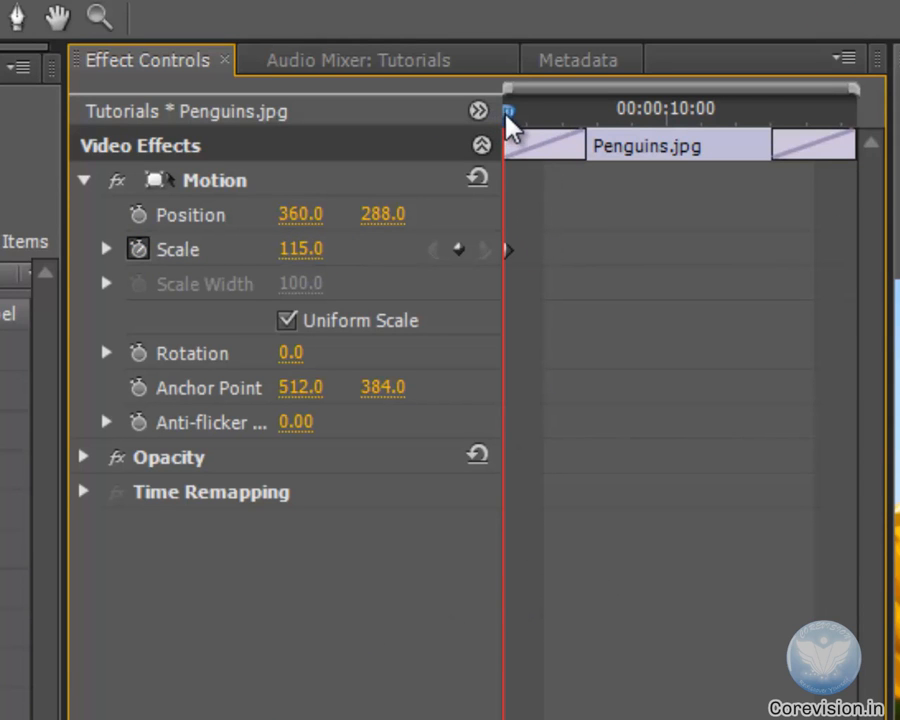
Add a Scale keyframe of 100 at the end of the Penguins.jpg clip
left_click_drag(507, 112, 858, 112)
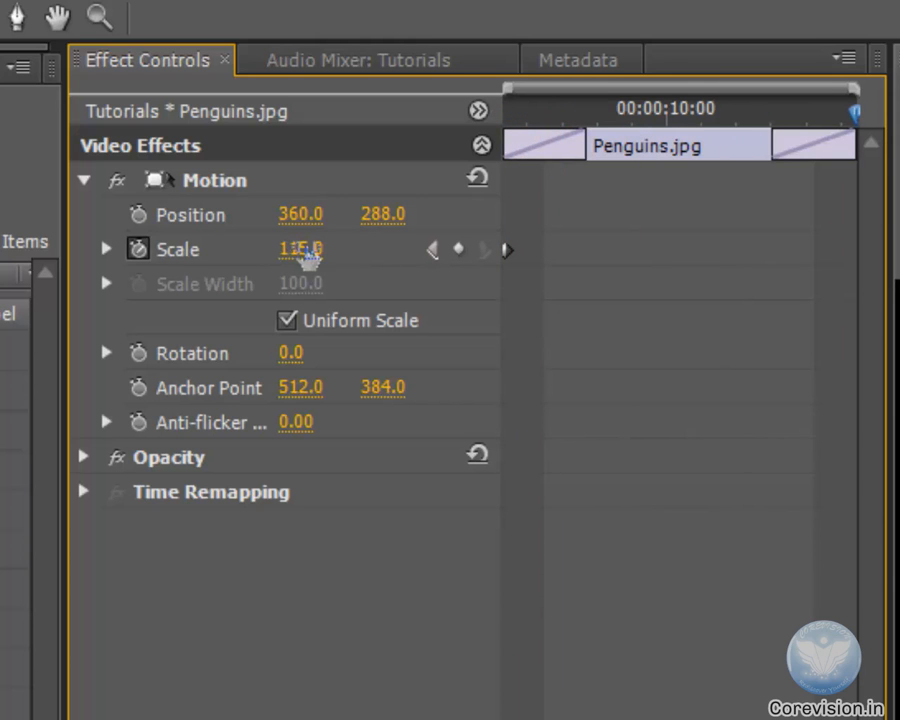
left_click(300, 250)
type("100")
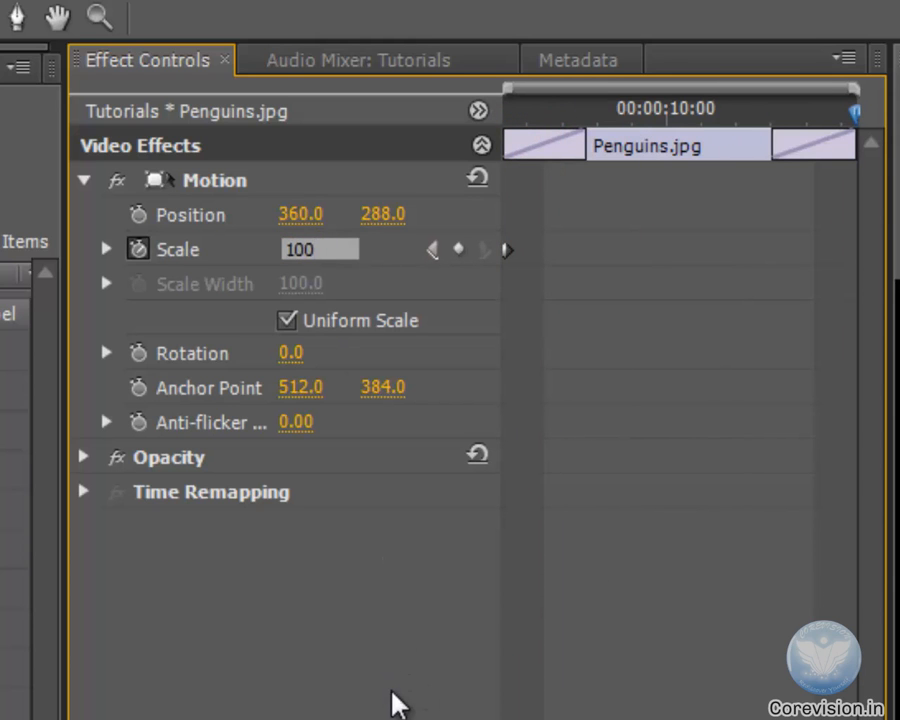
key("Return")
key("ctrl+s")
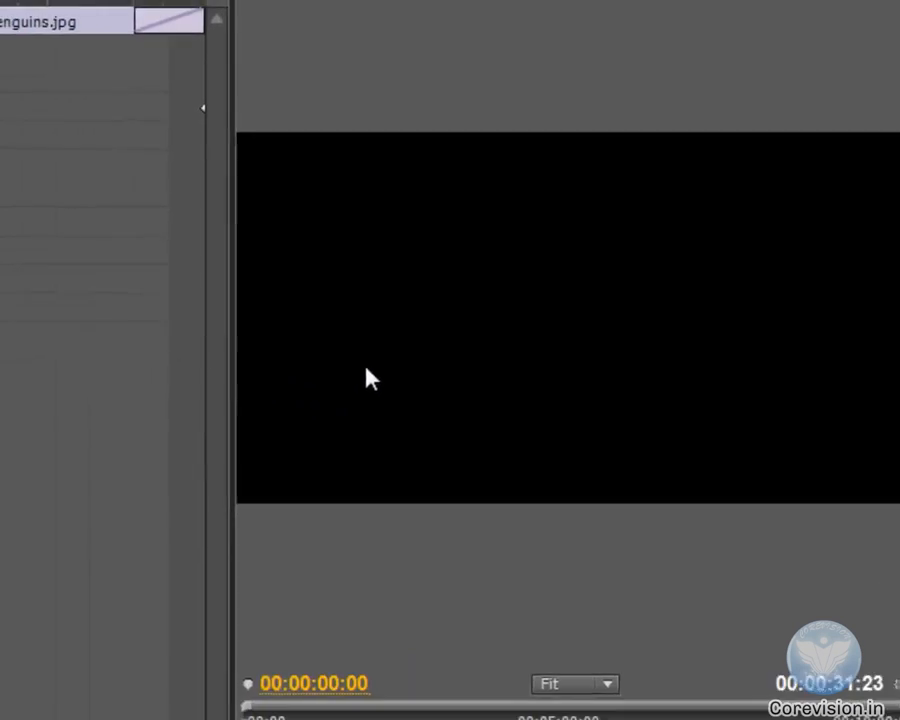
Preview the sequence in the maximized Program monitor, then restore the normal panel layout
key("grave")
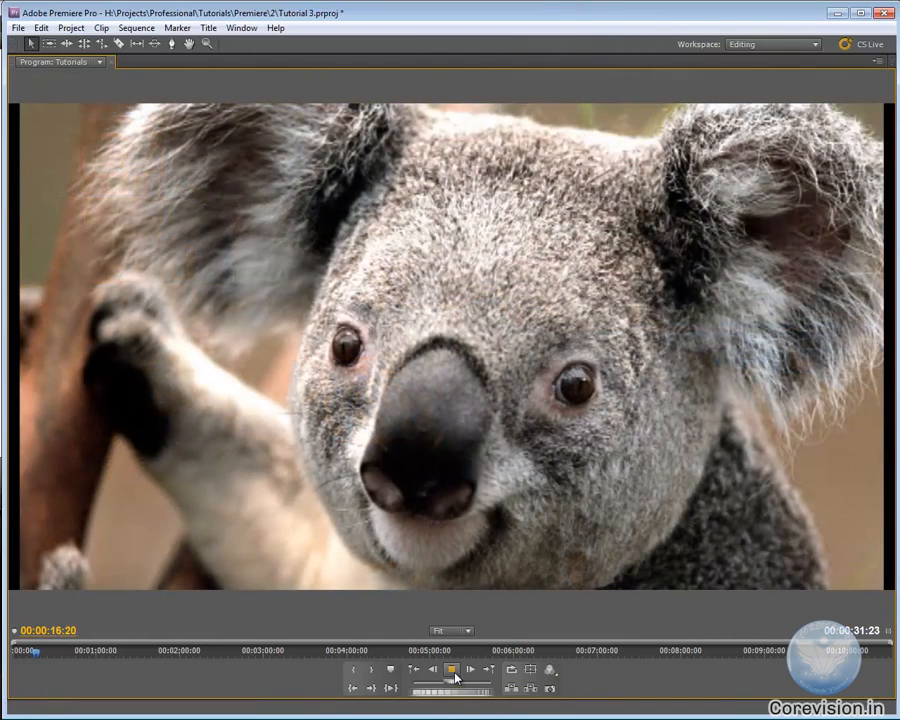
left_click(452, 670)
mouse_move(35, 656)
left_mouse_down()
mouse_move(20, 657)
mouse_move(29, 656)
left_mouse_up()
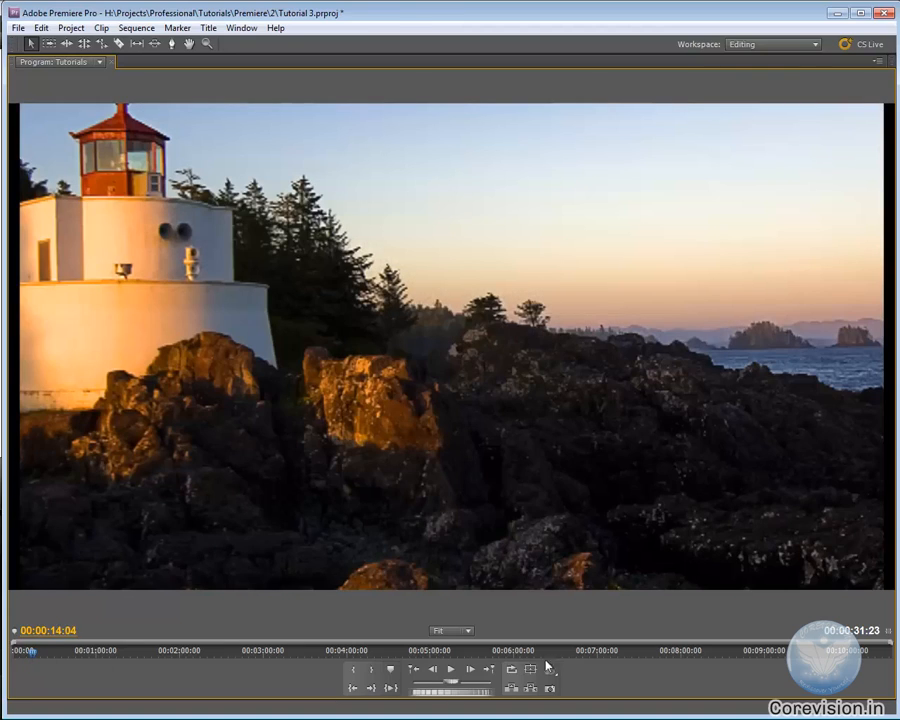
key("grave")
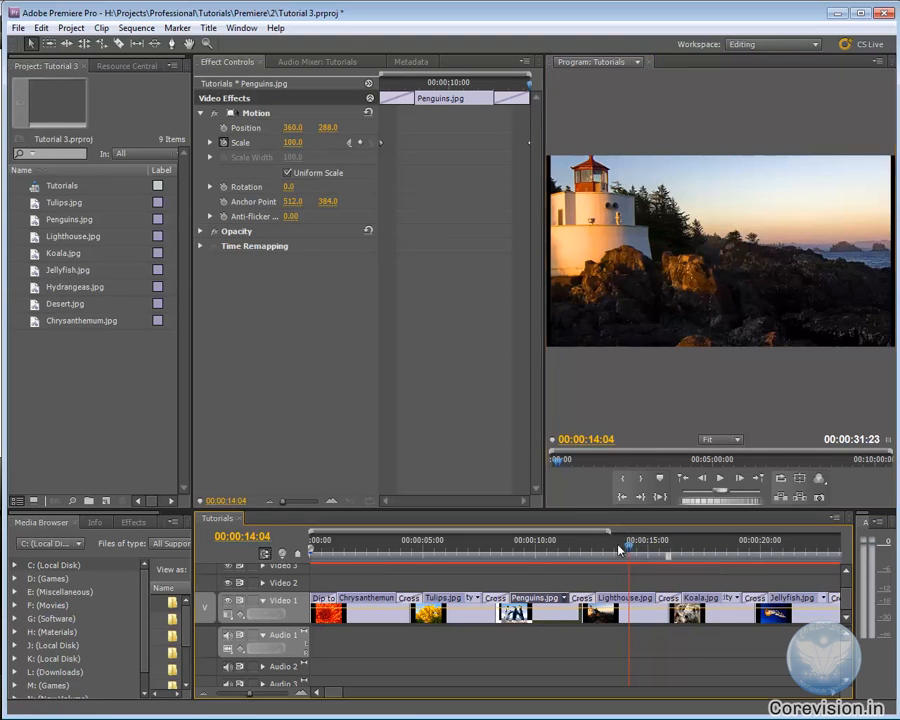
Select the Lighthouse.jpg clip, place the playhead at its start and reveal its Motion properties
left_click_drag(635, 558, 620, 600)
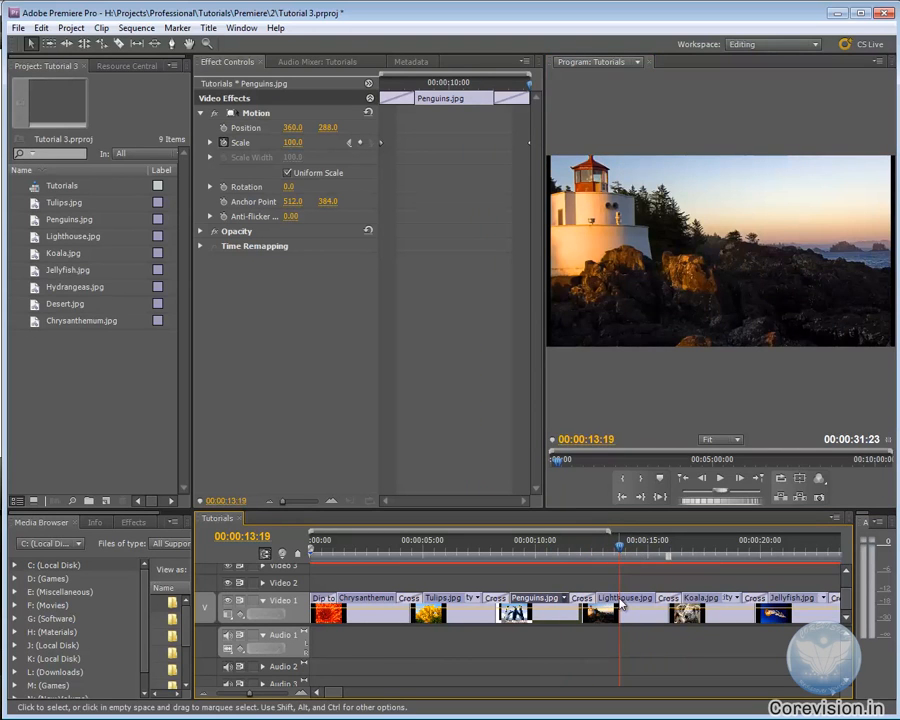
left_click(630, 600)
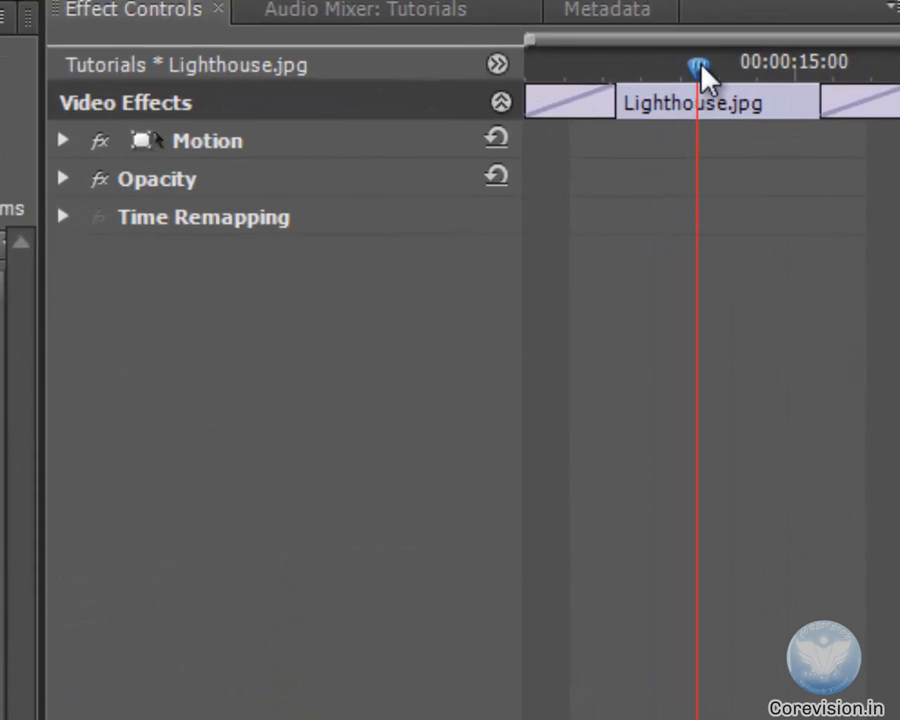
left_click_drag(705, 78, 168, 106)
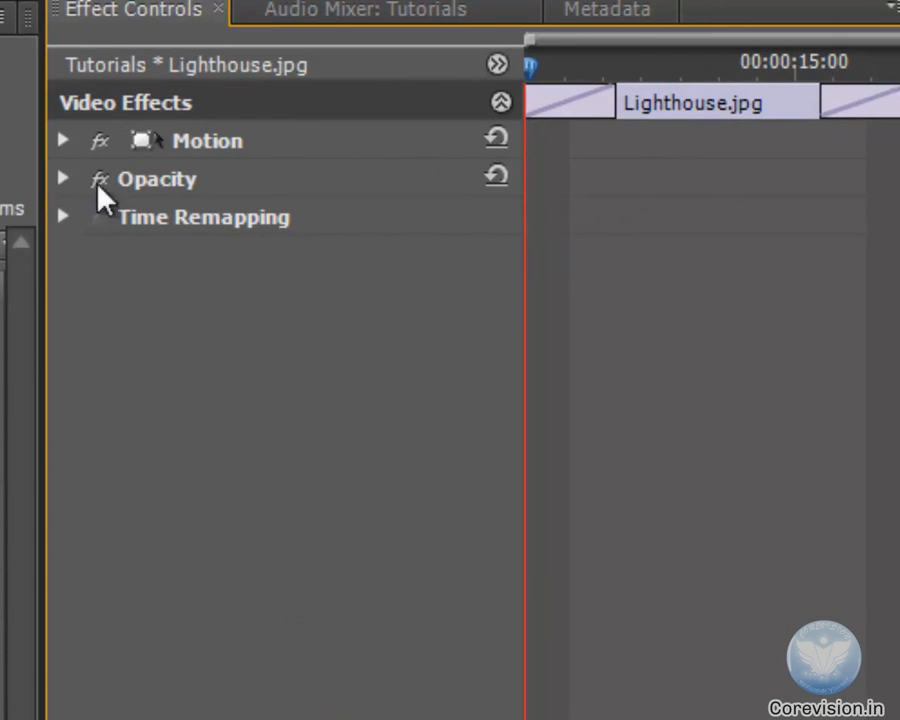
left_click(63, 141)
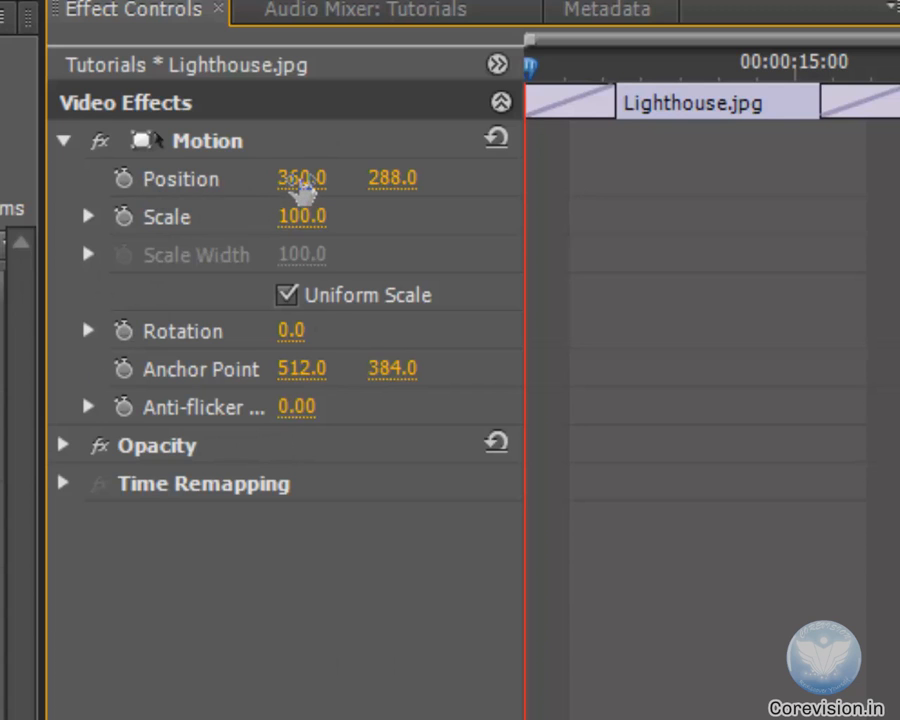
Try shifting the Lighthouse.jpg image horizontally to 344 and vertically to 227, restoring its original position each time
left_click_drag(303, 186, 266, 193)
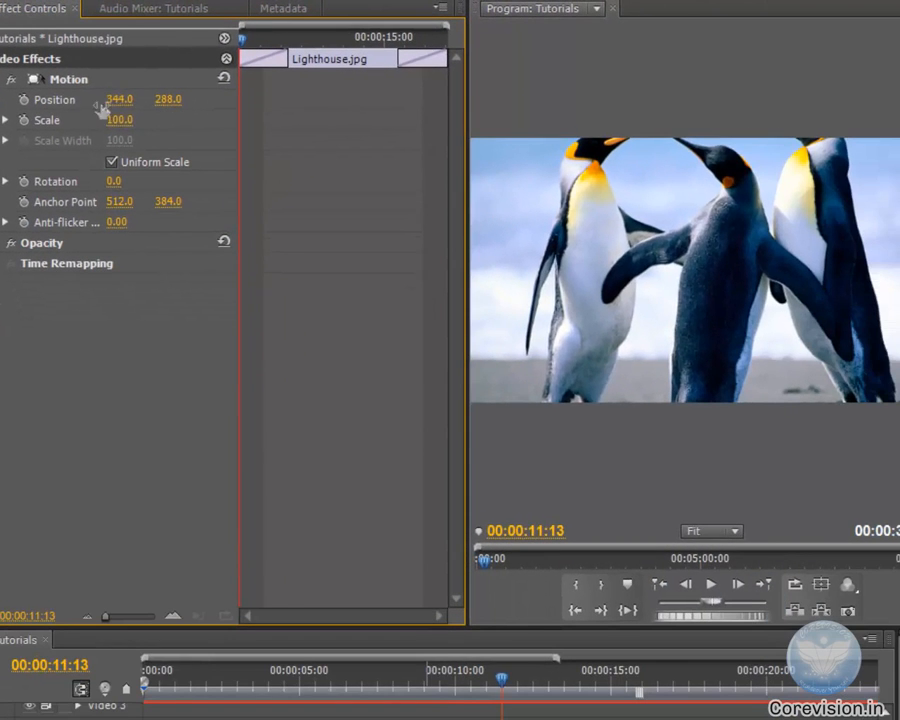
mouse_move(102, 109)
left_mouse_down()
mouse_move(82, 108)
mouse_move(137, 121)
mouse_move(110, 116)
left_mouse_up()
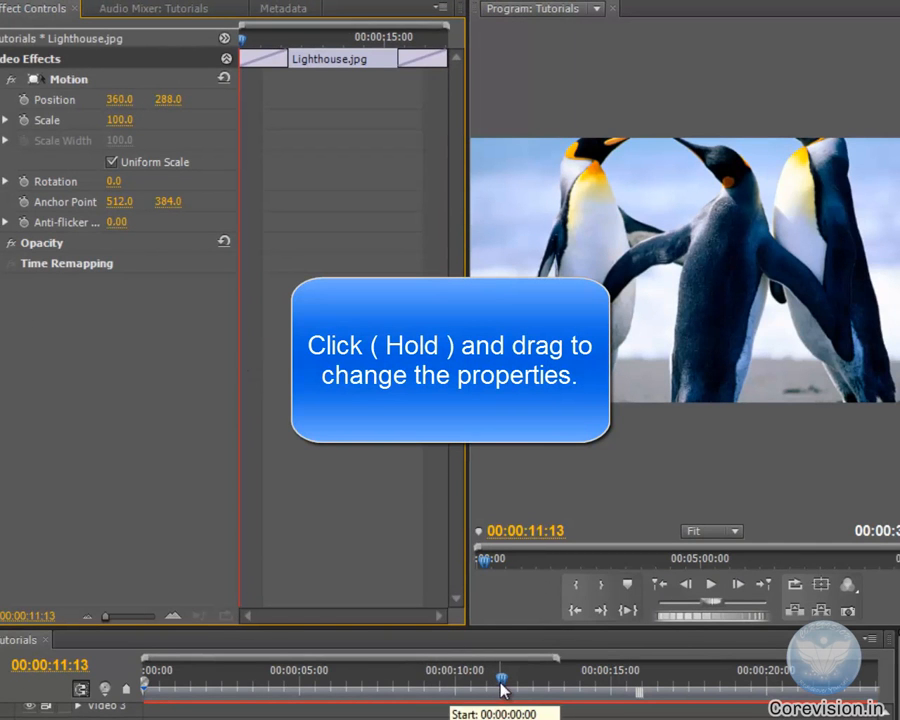
left_click_drag(505, 685, 547, 690)
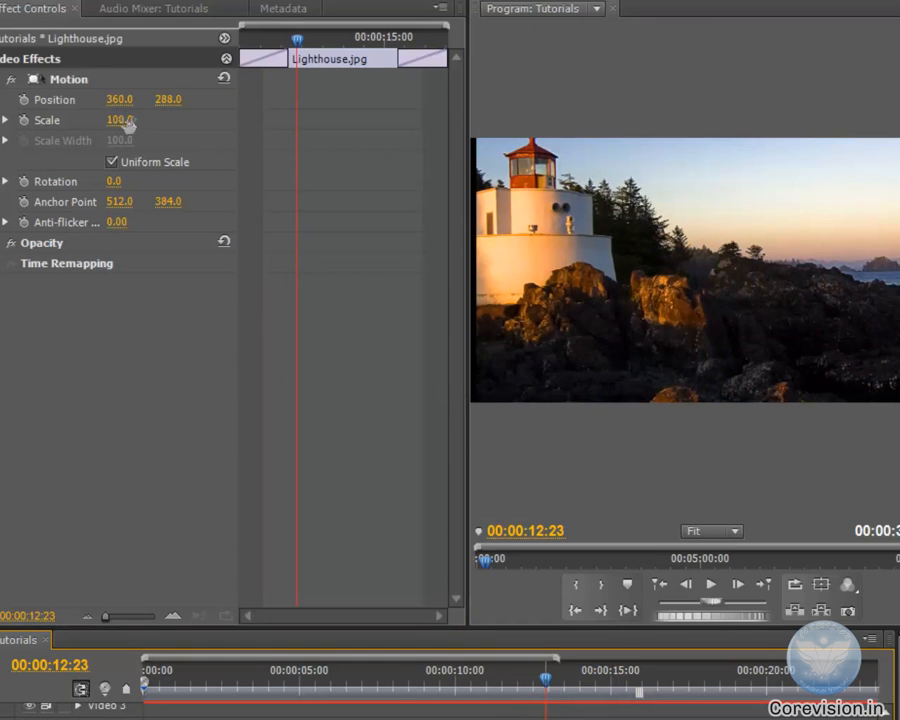
left_click_drag(116, 100, 129, 119)
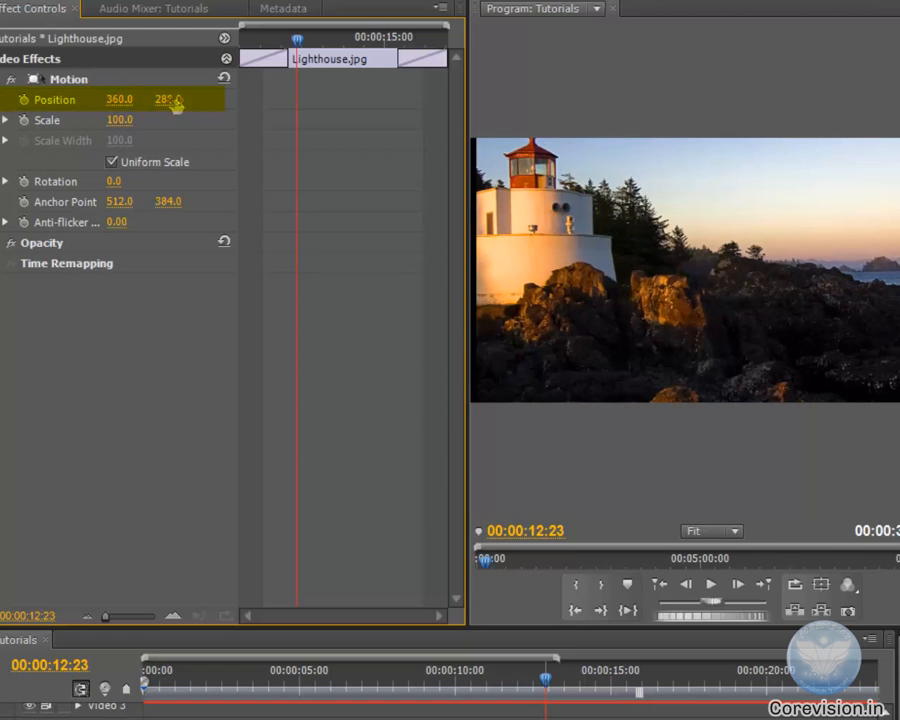
left_click_drag(181, 106, 106, 106)
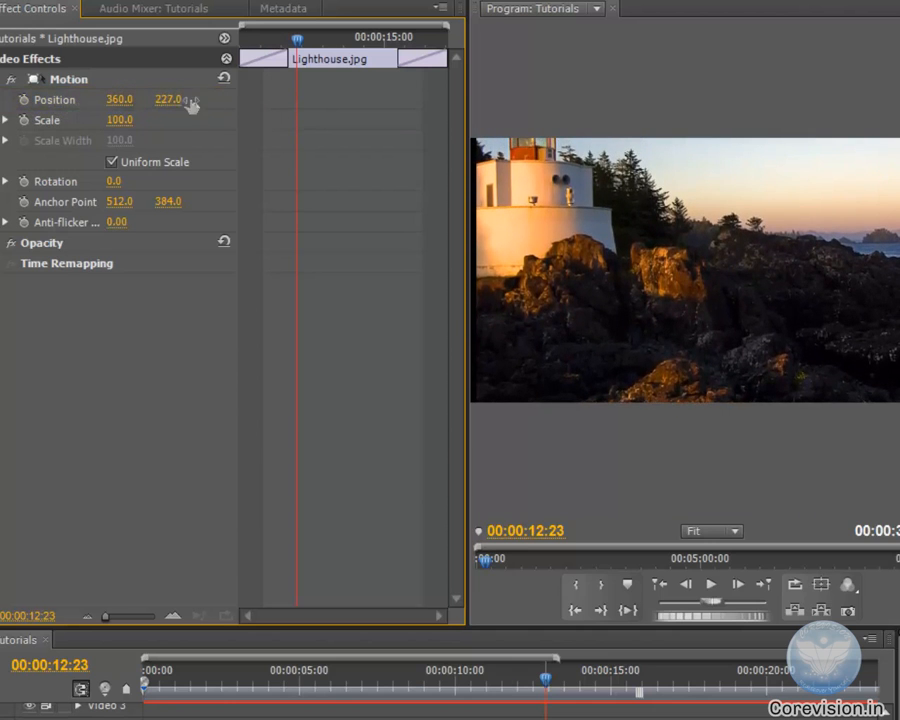
key("ctrl+z")
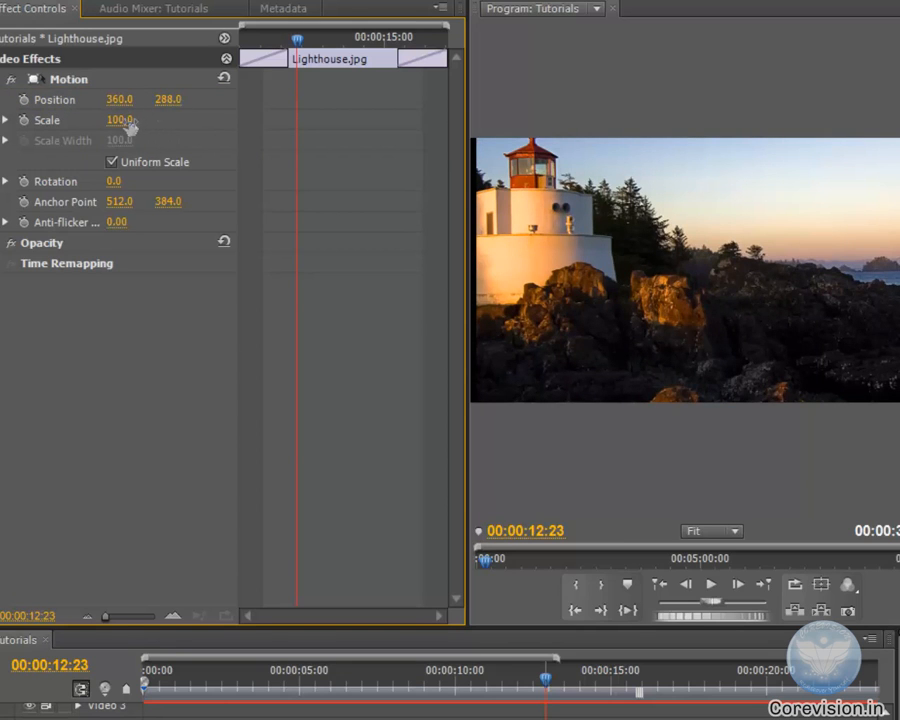
Scale Lighthouse.jpg to 104 and keyframe its Position at 360, 177 at the clip's start
left_click_drag(130, 127, 143, 124)
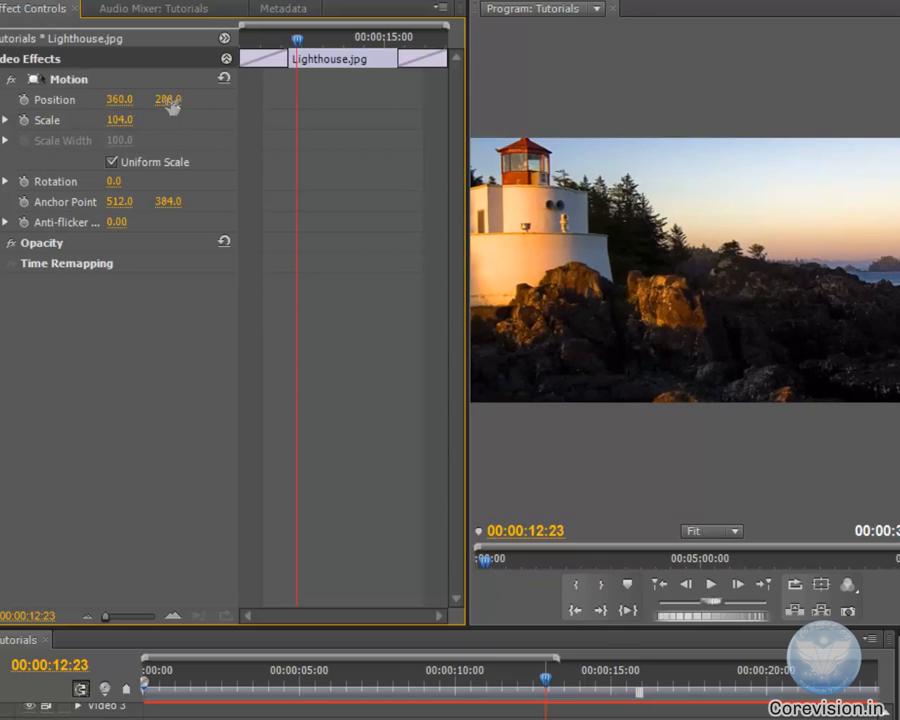
left_click_drag(172, 106, 66, 110)
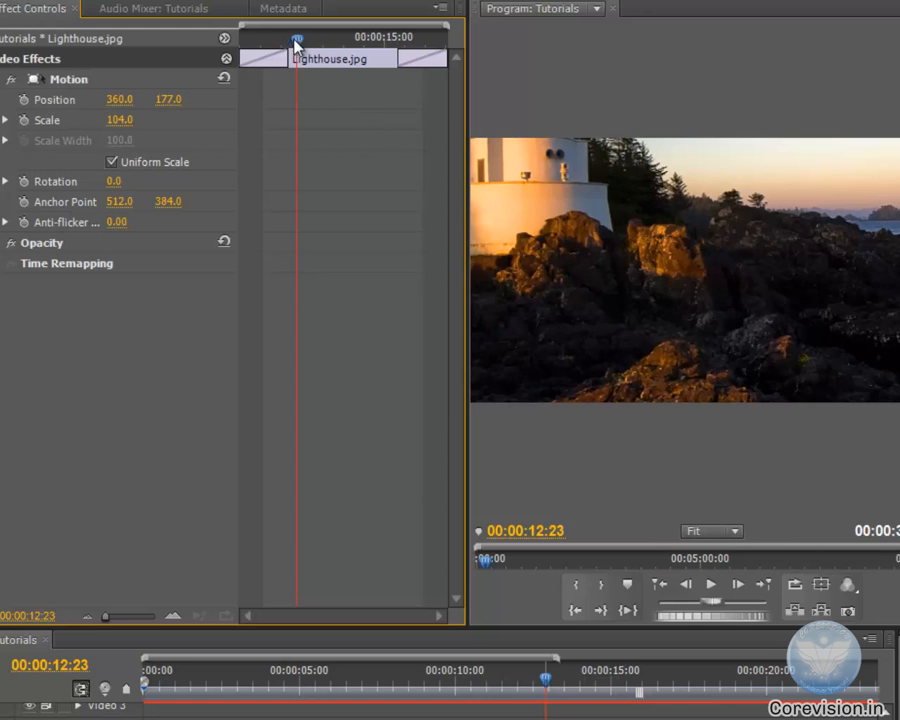
left_click_drag(296, 44, 110, 40)
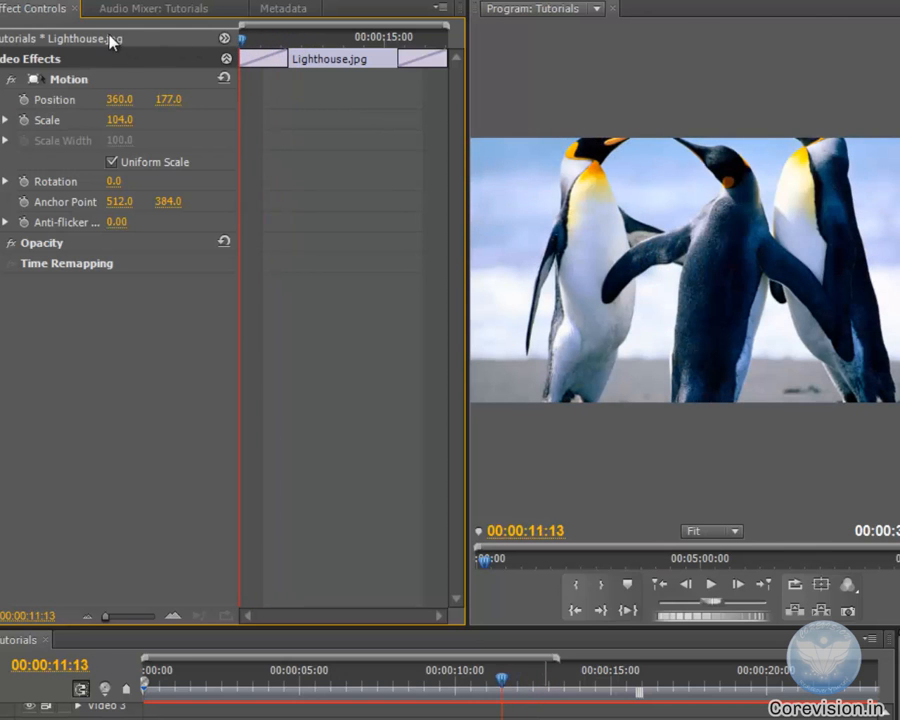
left_click(24, 101)
Add a second Position keyframe at the end of Lighthouse.jpg by increasing the vertical value so the image moves down
left_click_drag(242, 44, 424, 40)
left_click(446, 40)
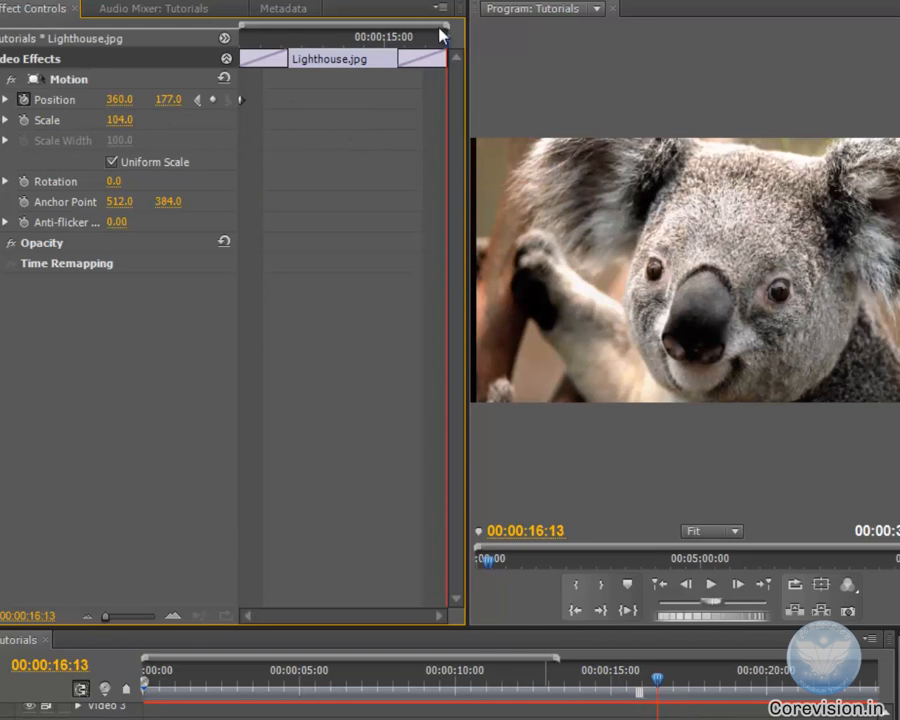
left_click_drag(440, 44, 398, 42)
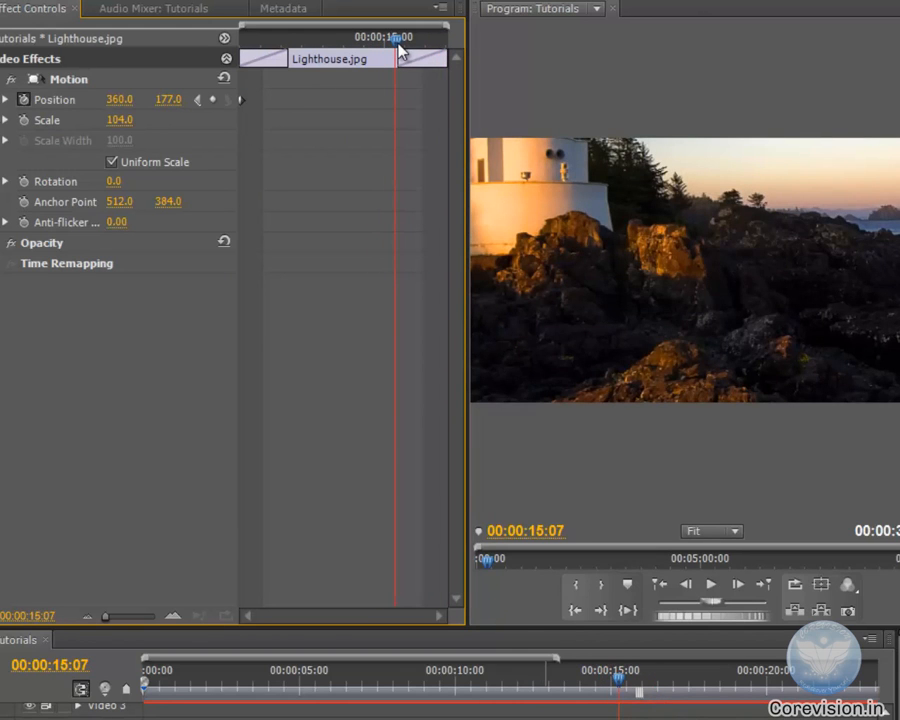
left_click(240, 99)
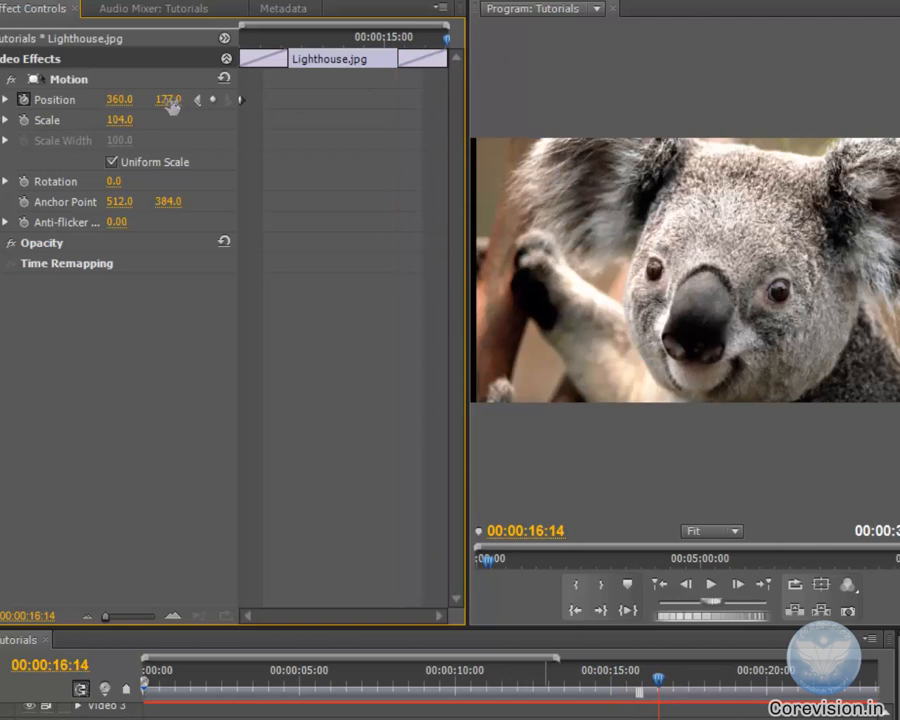
left_click_drag(170, 107, 297, 106)
Select the Koala.jpg clip and reveal its Motion properties
mouse_move(446, 40)
left_mouse_down()
mouse_move(296, 46)
mouse_move(438, 40)
mouse_move(457, 48)
left_mouse_up()
left_click(665, 690)
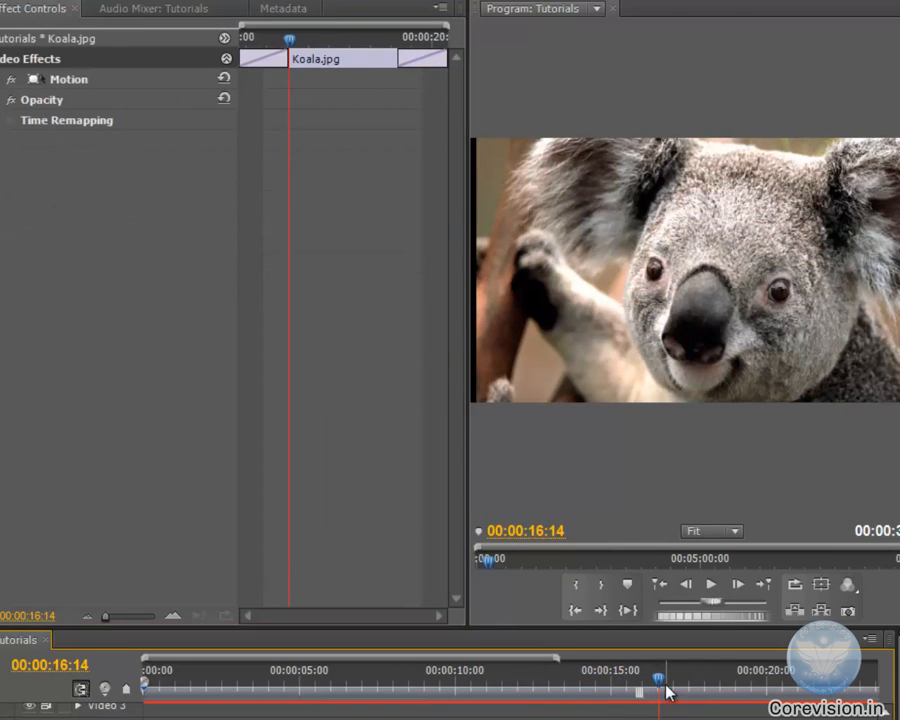
left_click(3, 79)
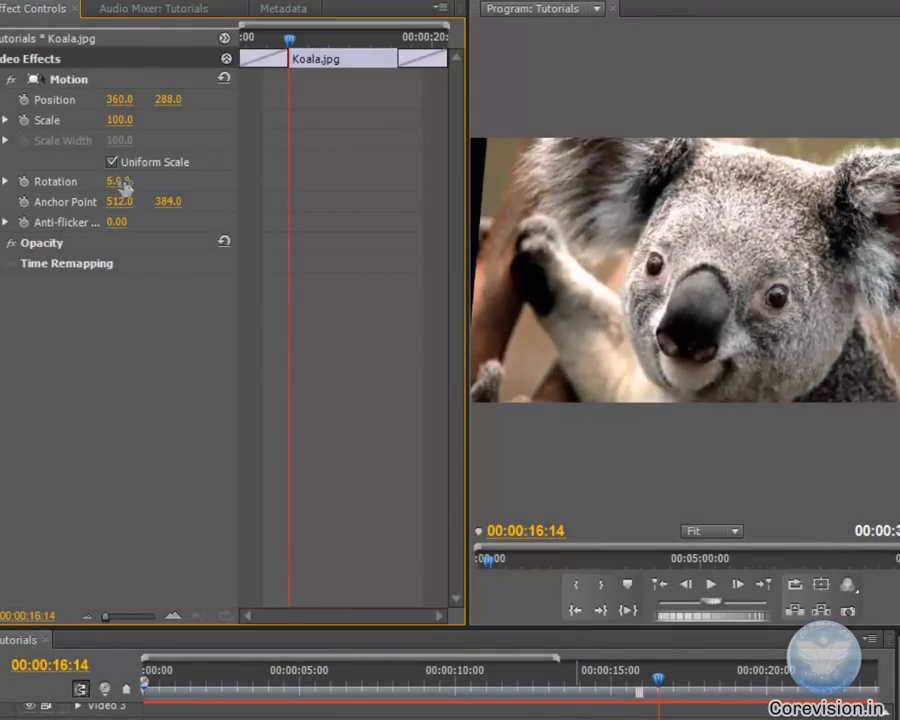
Try tilting the Koala.jpg image with Rotation, then reset the rotation to 0
mouse_move(114, 188)
left_mouse_down()
mouse_move(145, 188)
mouse_move(100, 181)
mouse_move(145, 185)
mouse_move(106, 180)
mouse_move(118, 185)
left_mouse_up()
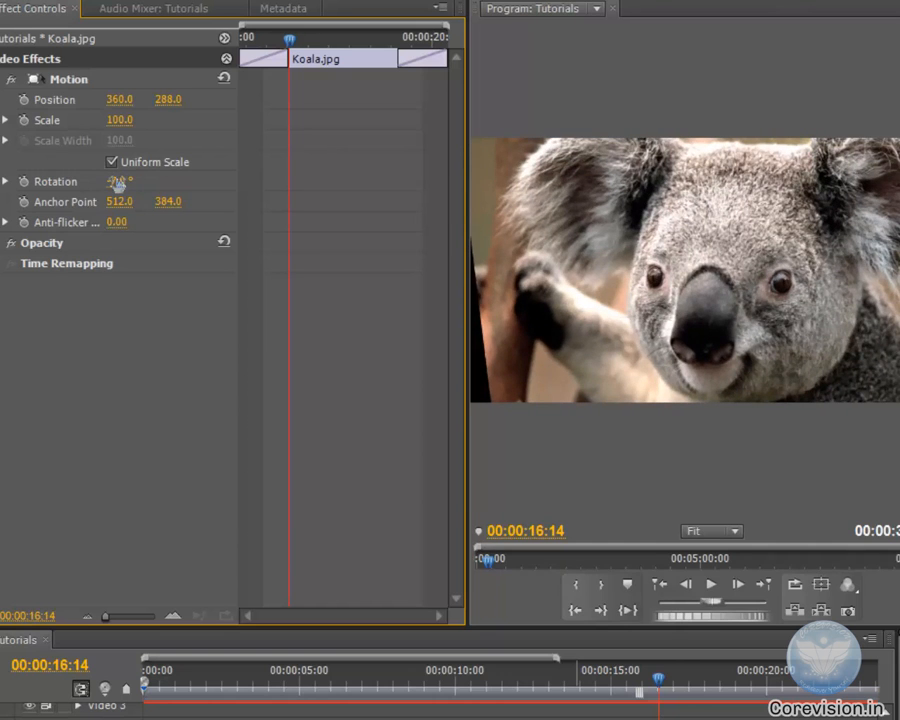
left_click(116, 183)
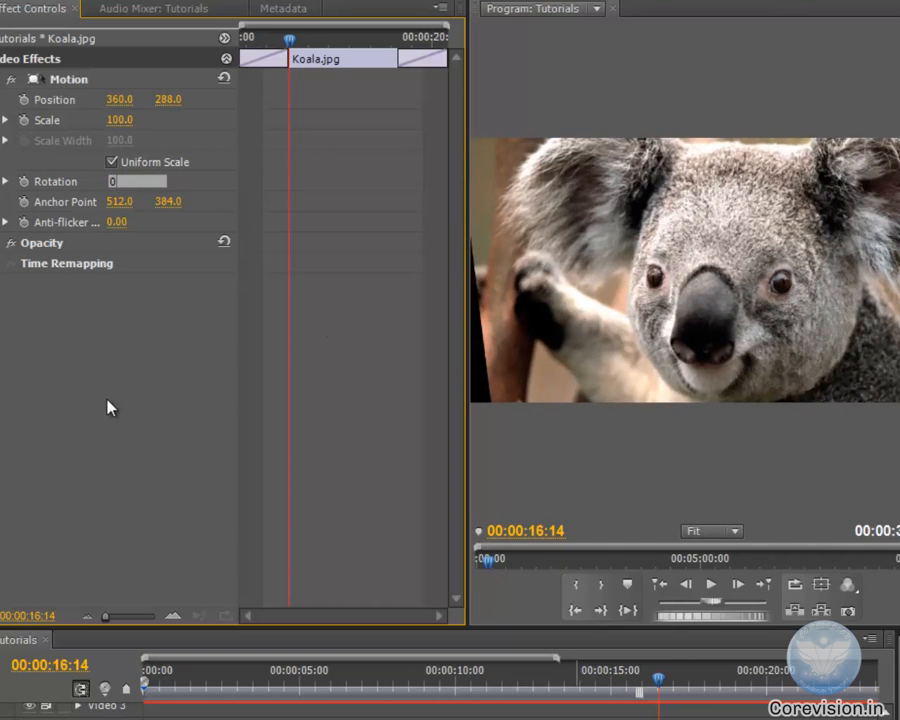
key("Return")
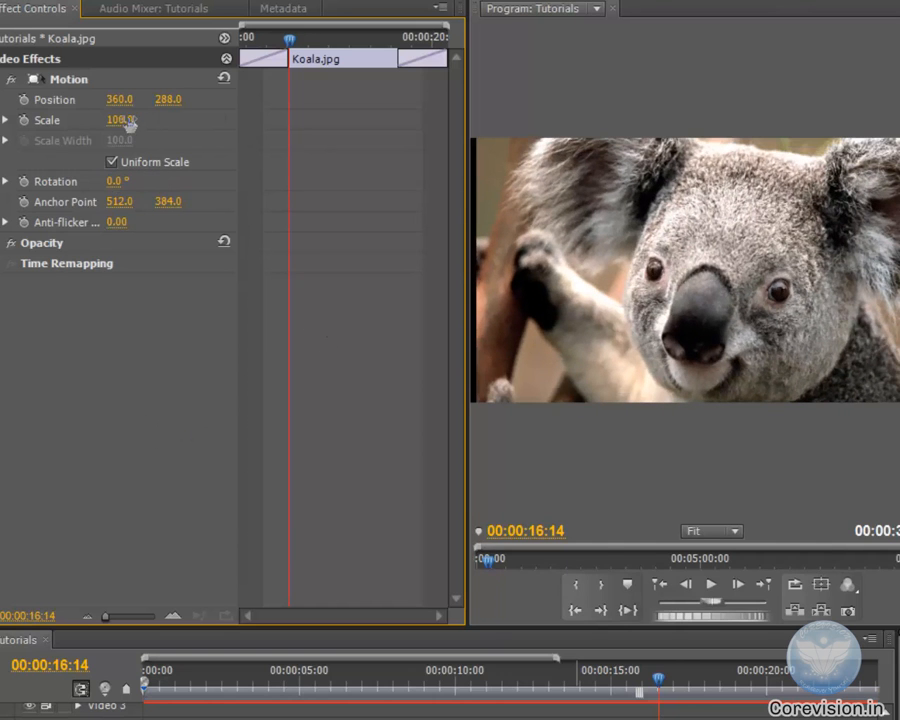
Scale Koala.jpg to 107 and keyframe its Rotation at 5° at the clip's start
left_click_drag(133, 122, 141, 121)
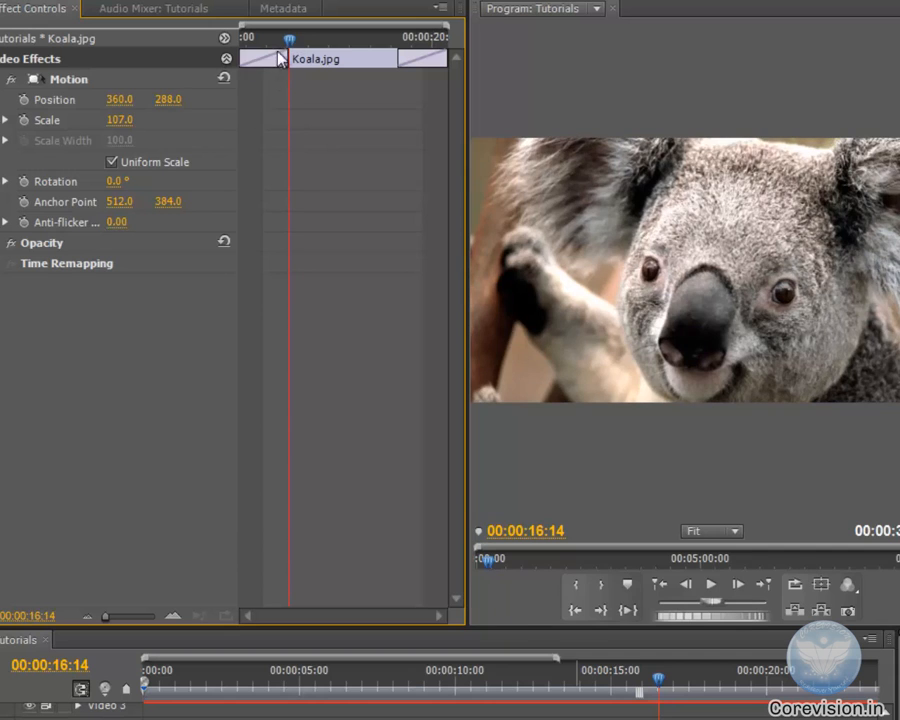
left_click_drag(290, 41, 168, 134)
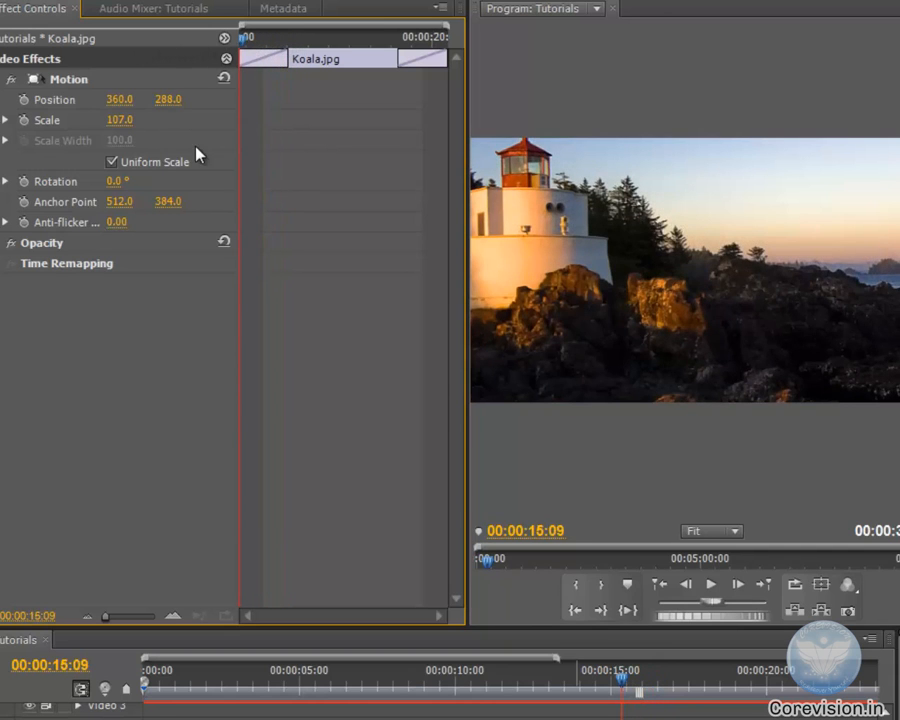
left_click(117, 182)
key("Return")
left_click(23, 182)
Add a second Rotation keyframe of -5° at the end of the Koala.jpg clip
left_click_drag(242, 38, 444, 37)
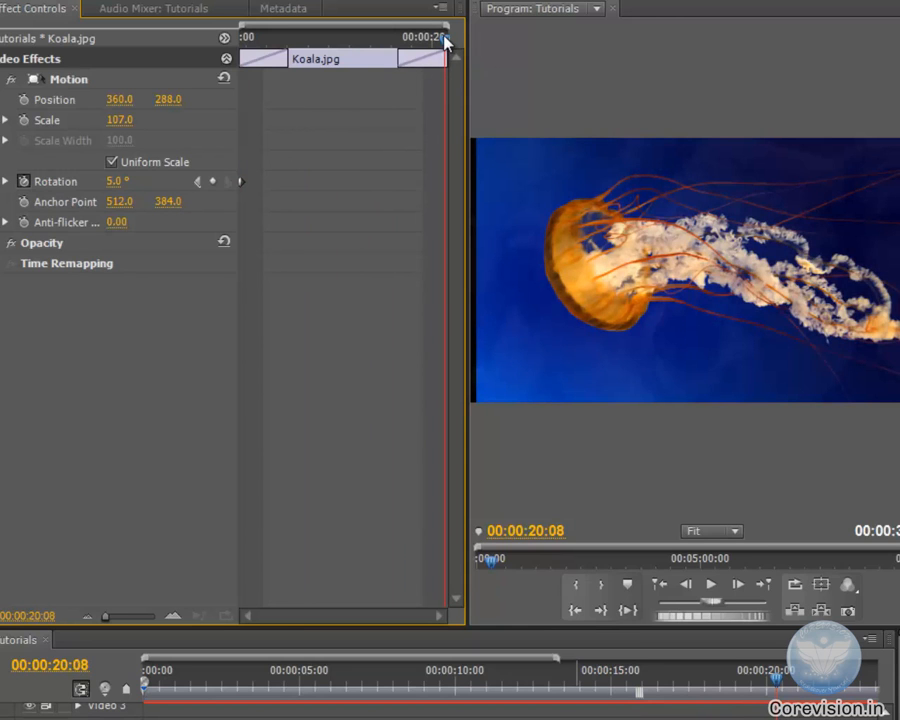
left_click(115, 181)
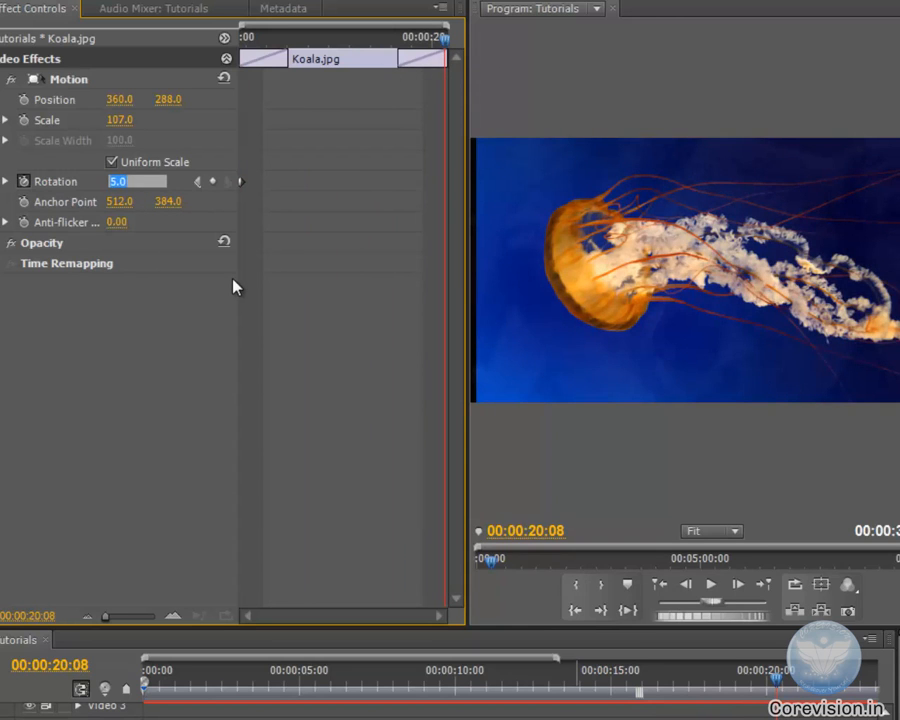
type("-5")
key("Return")
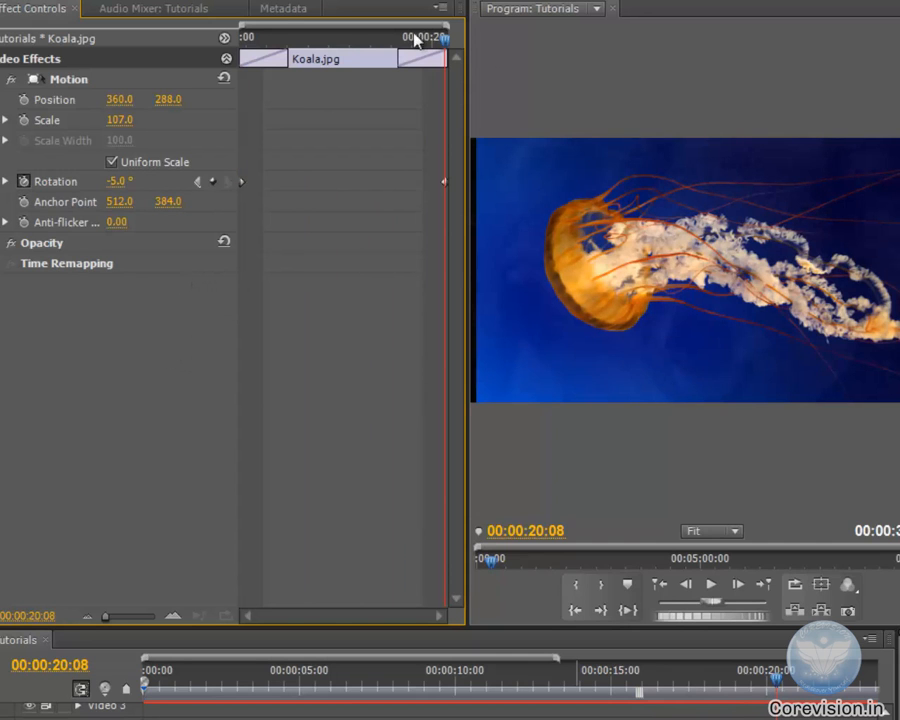
Play the Koala.jpg clip from its start to its end to preview the rotation animation
left_click_drag(442, 38, 150, 56)
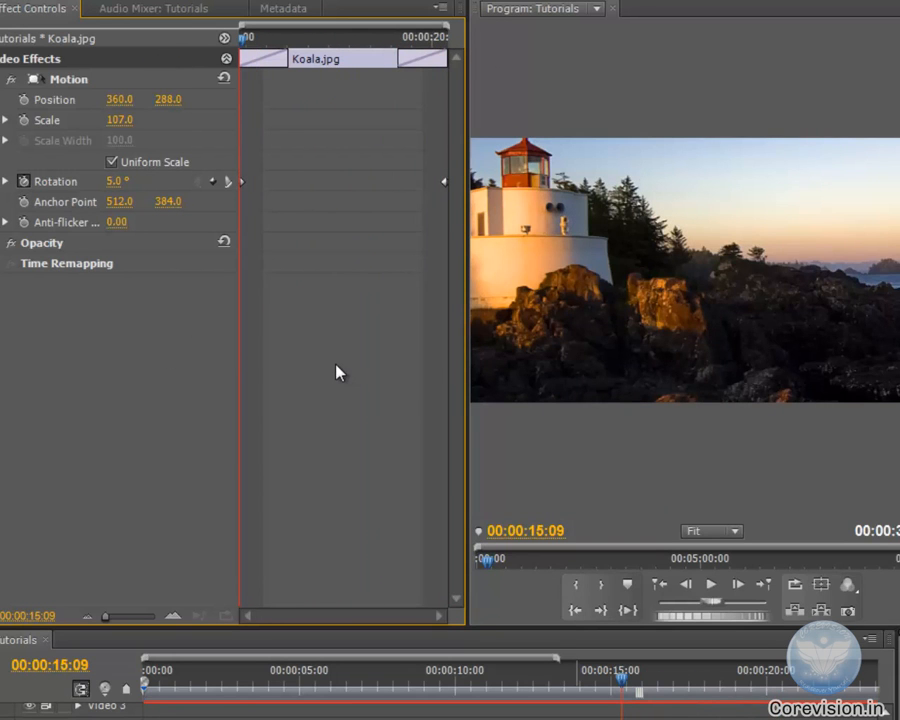
left_click(713, 590)
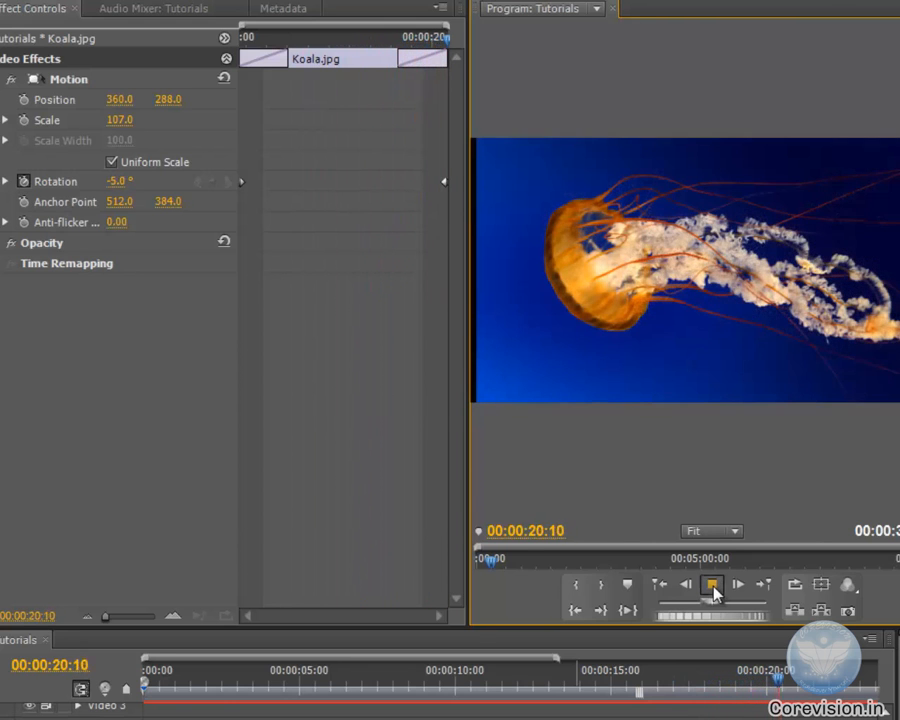
left_click(713, 590)
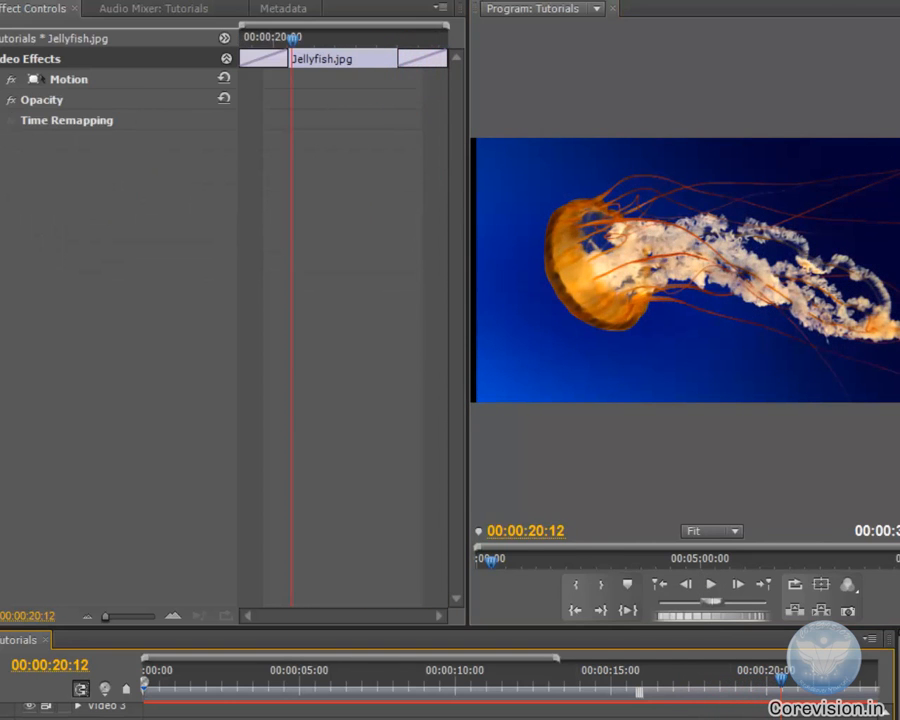
Scale the Jellyfish.jpg clip to 105 and keyframe its Rotation at -5° at the clip's start
left_click(5, 78)
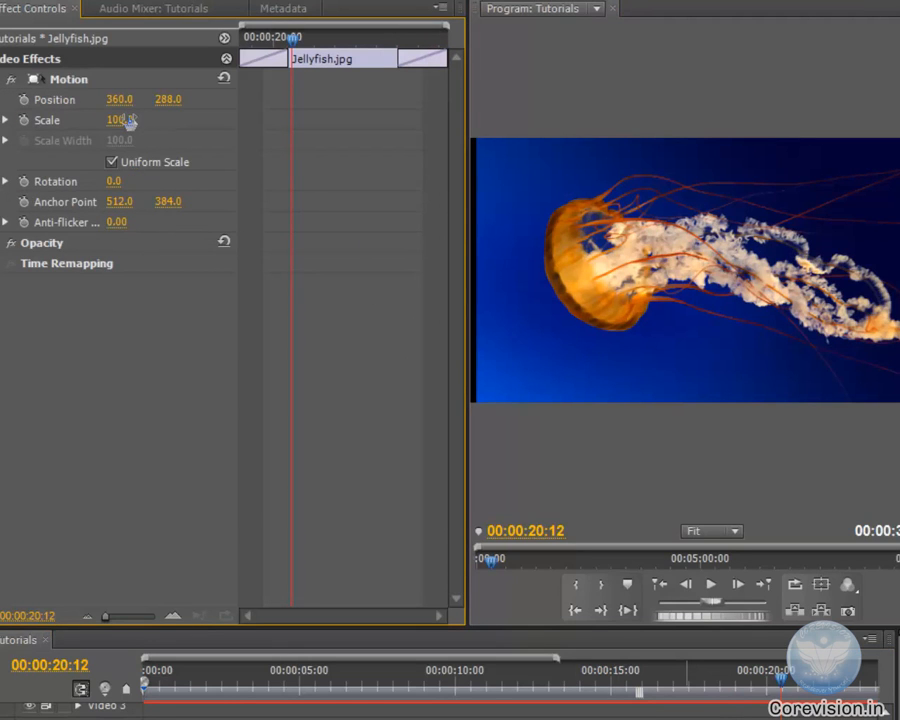
left_click_drag(130, 120, 135, 121)
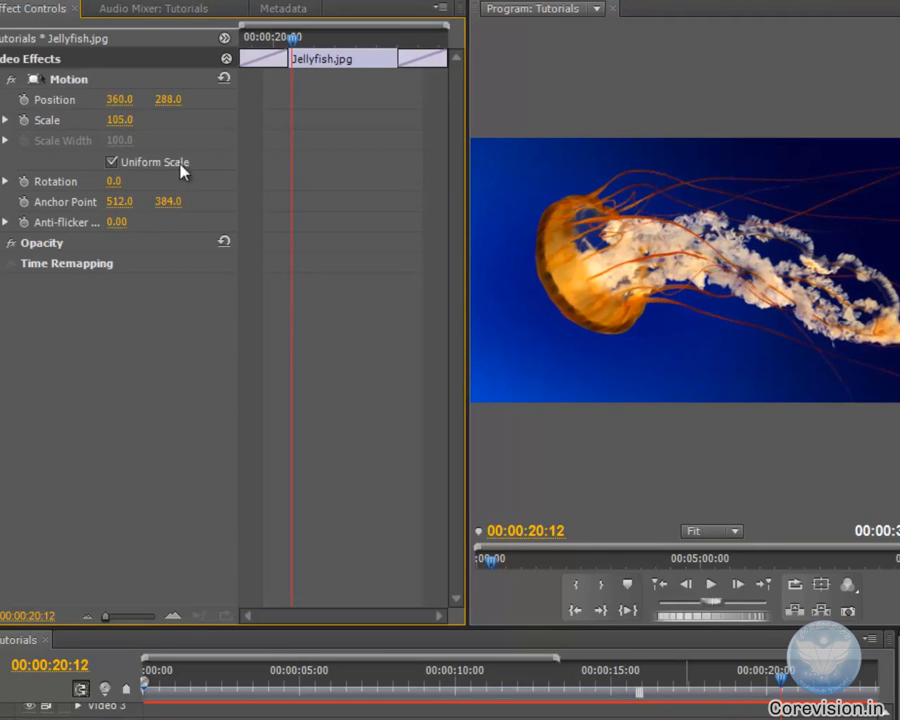
left_click_drag(293, 40, 113, 192)
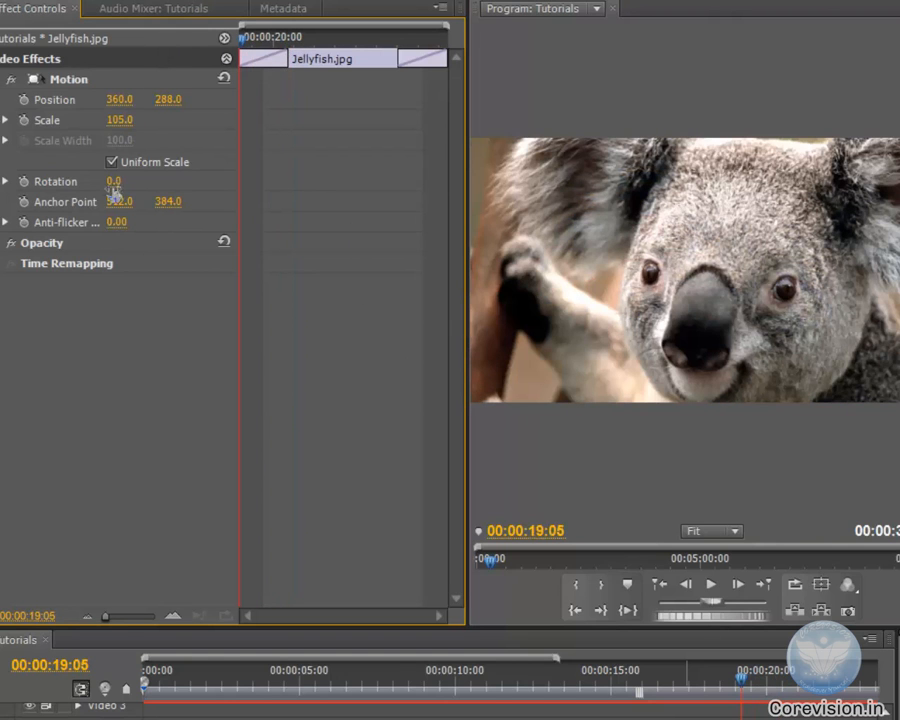
left_click(114, 181)
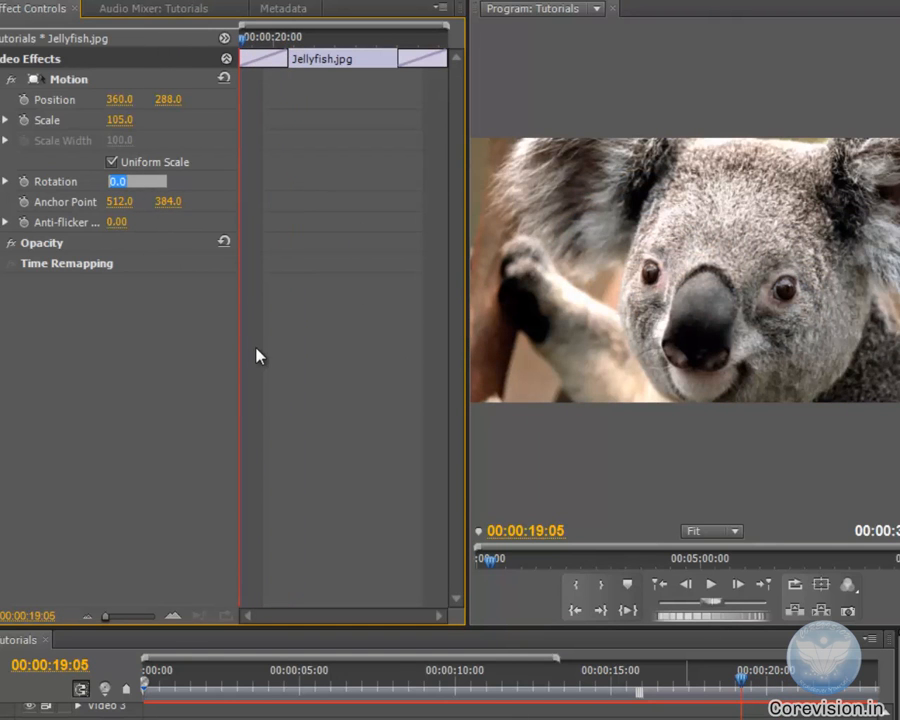
type("-5")
key("Return")
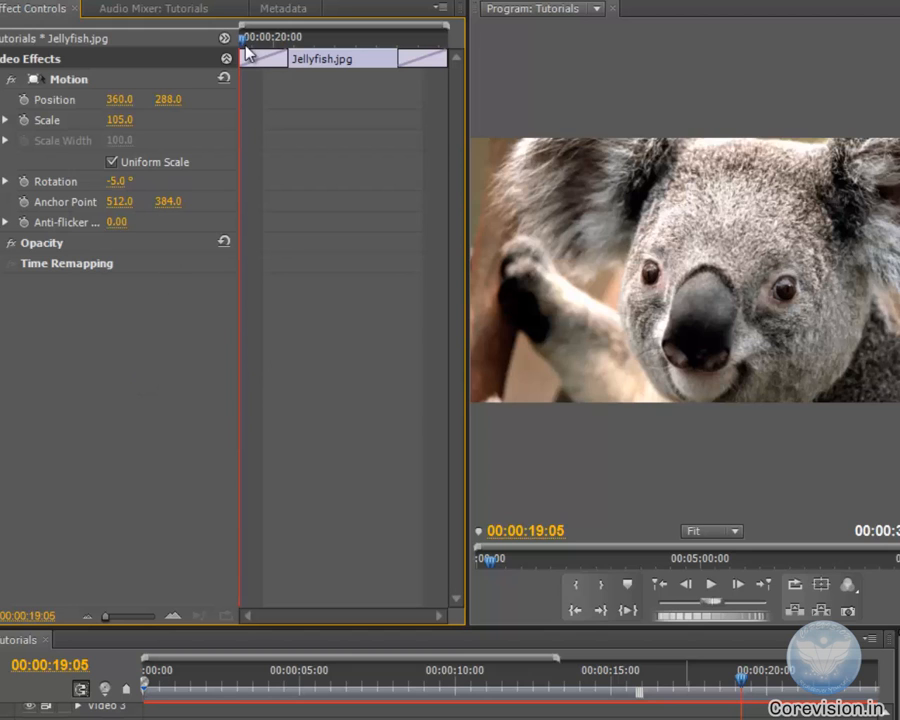
left_click(24, 182)
Add a second Rotation keyframe of 5° at the end of the Jellyfish.jpg clip
left_click_drag(247, 45, 510, 44)
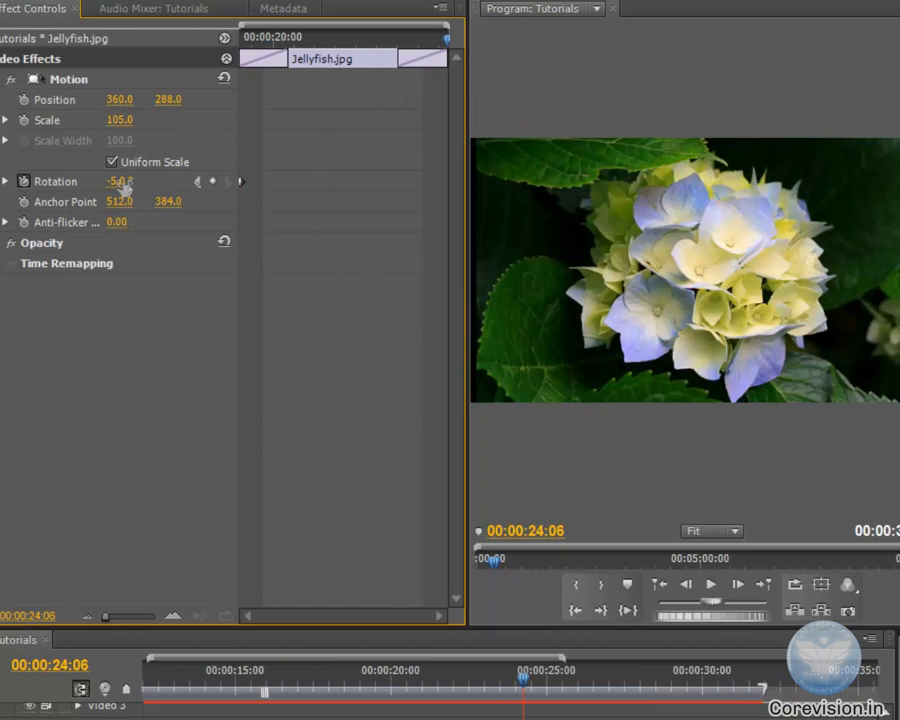
left_click(120, 182)
type("5")
key("Return")
Play the sequence from about 00:00:16:01 to preview the rotating Koala and Jellyfish images
left_click(266, 683)
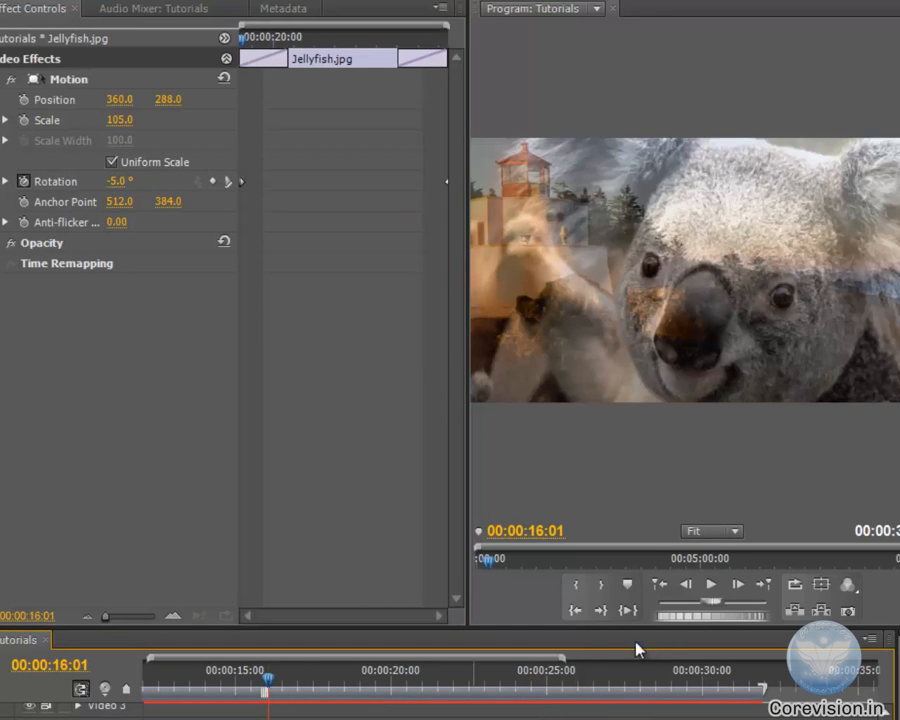
left_click(711, 584)
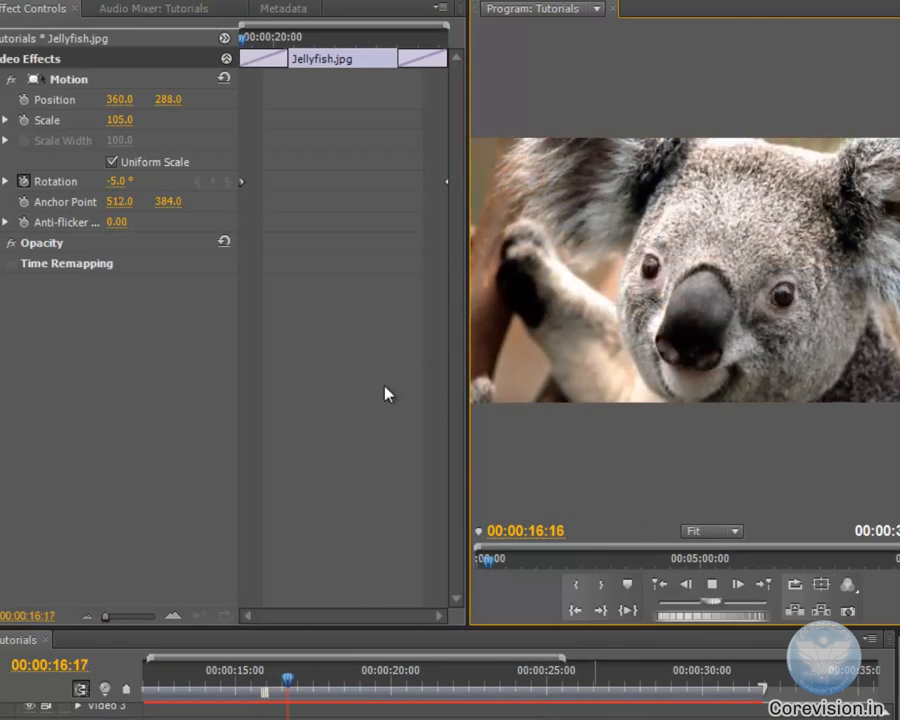